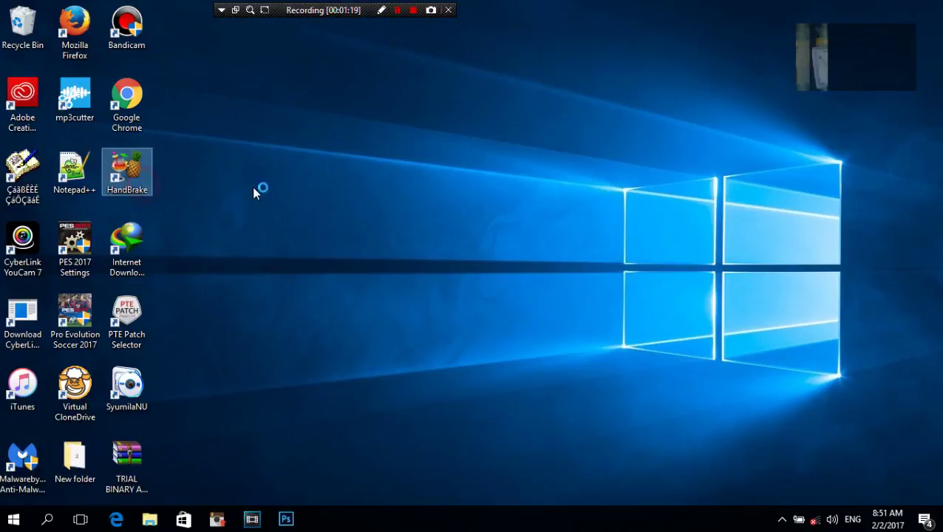
{"action": "right_click", "coordinate": [472, 189]}
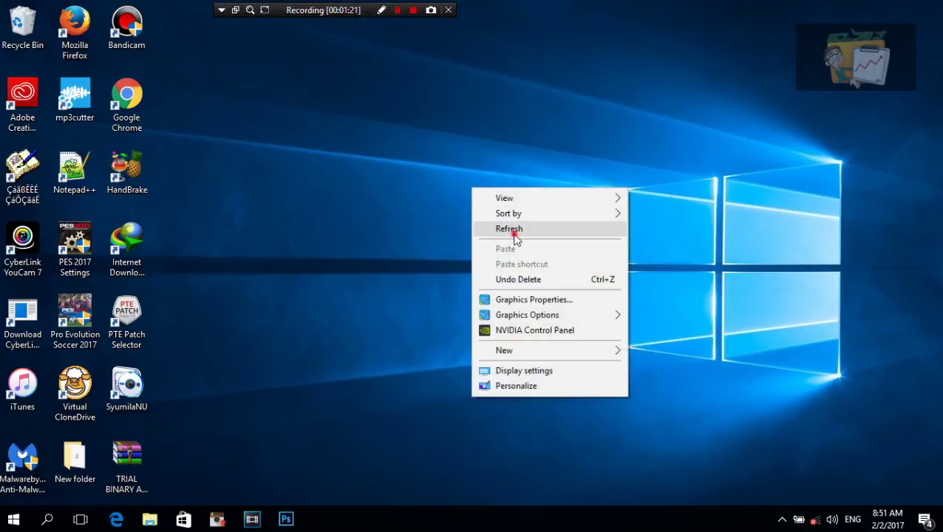
{"action": "left_click", "coordinate": [514, 234]}
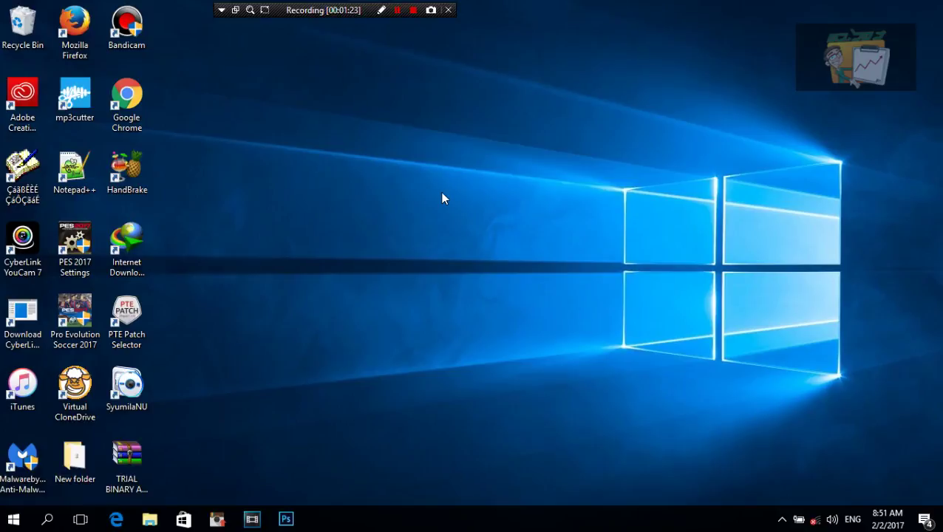
{"action": "right_click", "coordinate": [403, 187]}
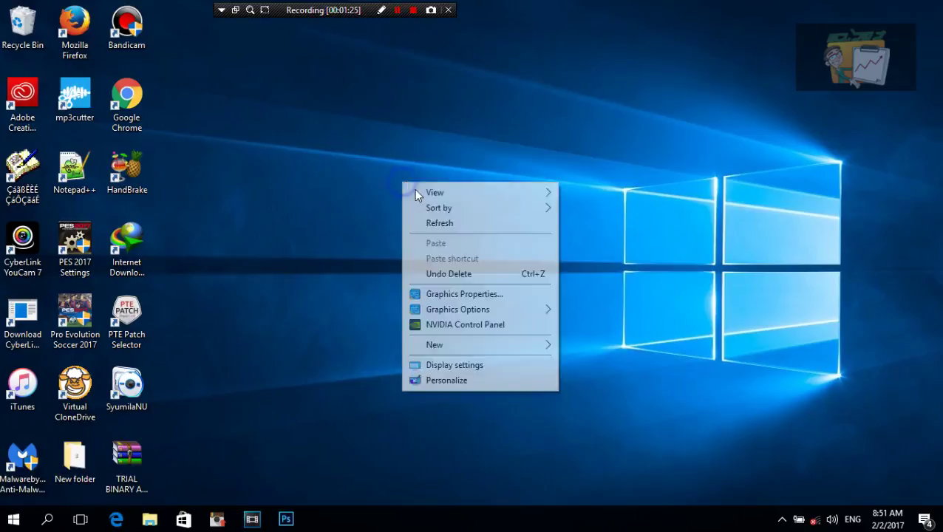
{"action": "left_click", "coordinate": [443, 225]}
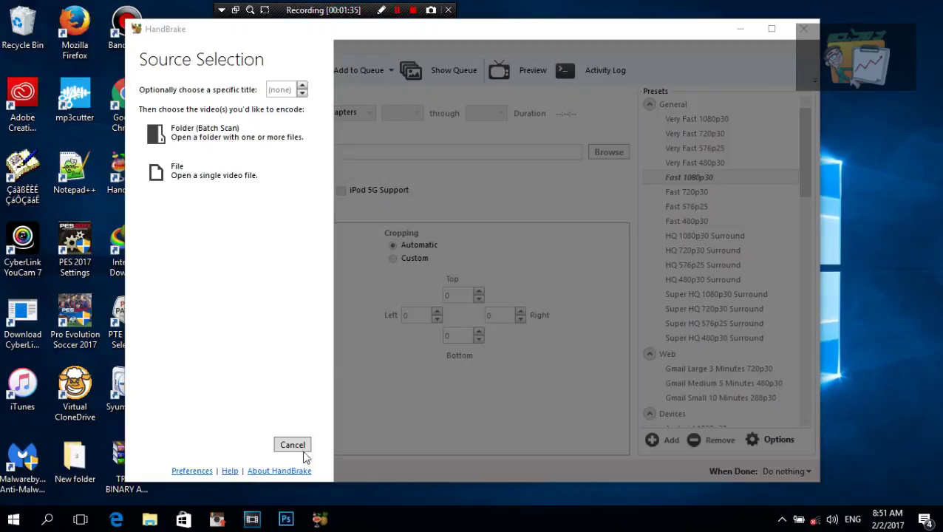
Load the single video file TRIK DIGIT MATCHES from the Videos folder as the encoding source
{"action": "left_click", "coordinate": [299, 447]}
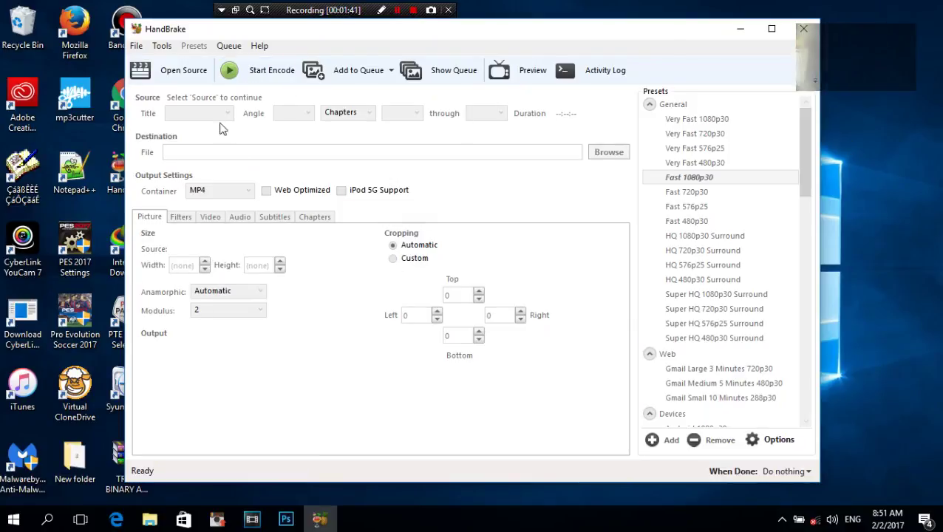
{"action": "left_click", "coordinate": [183, 72]}
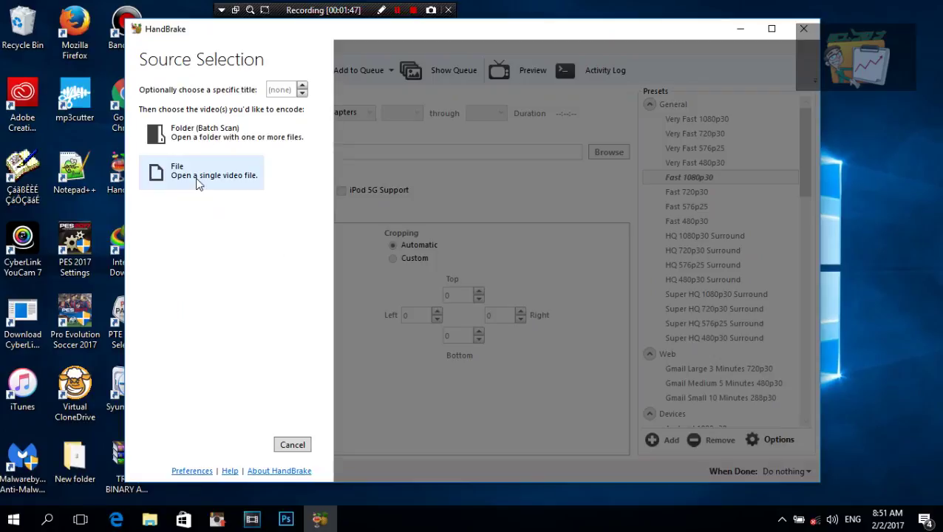
{"action": "left_click", "coordinate": [198, 183]}
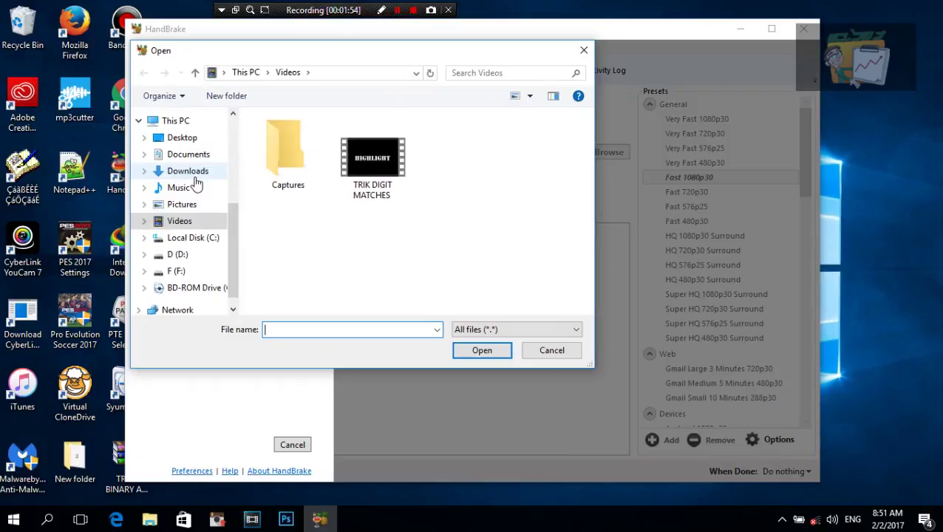
{"action": "double_click", "coordinate": [387, 181]}
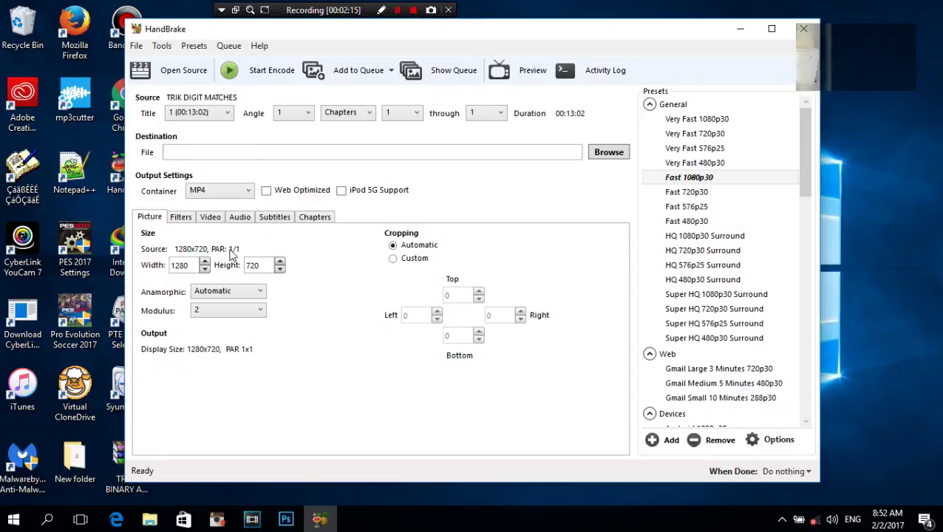
Examine the cropping, filter, video, audio, subtitle and chapter settings for the loaded video, keeping cropping on Automatic
{"action": "left_click", "coordinate": [394, 259]}
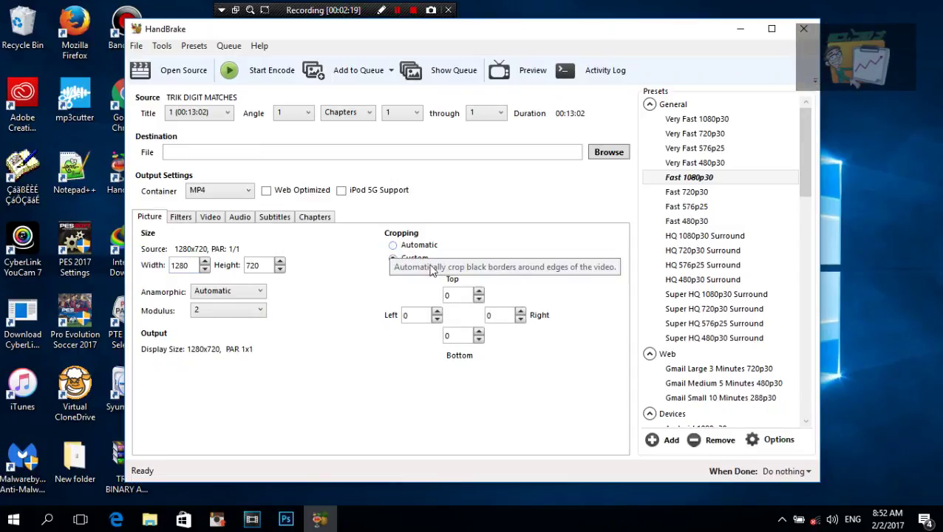
{"action": "left_click", "coordinate": [394, 246]}
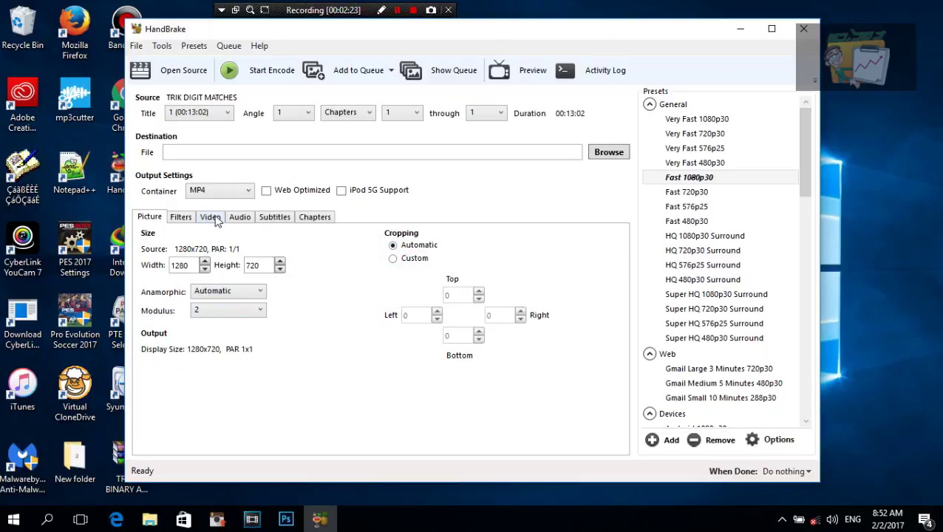
{"action": "left_click", "coordinate": [183, 218]}
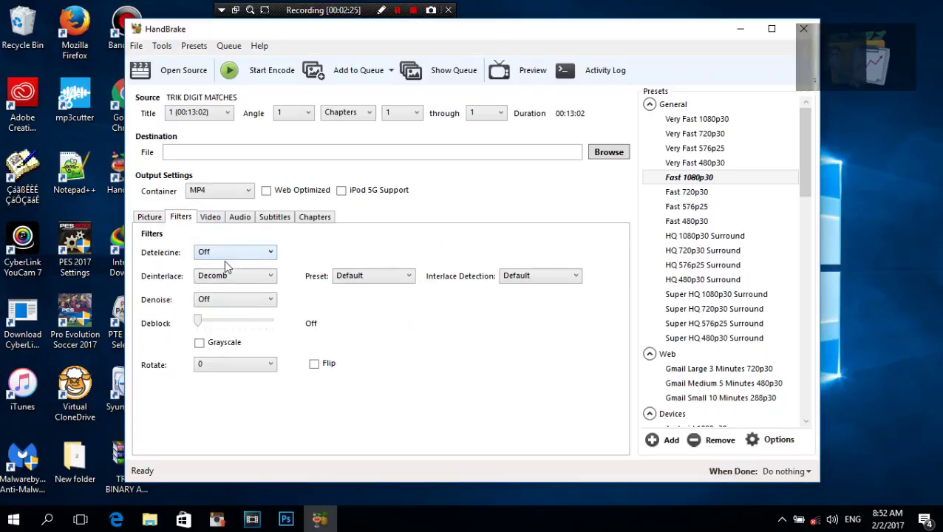
{"action": "left_click", "coordinate": [212, 219]}
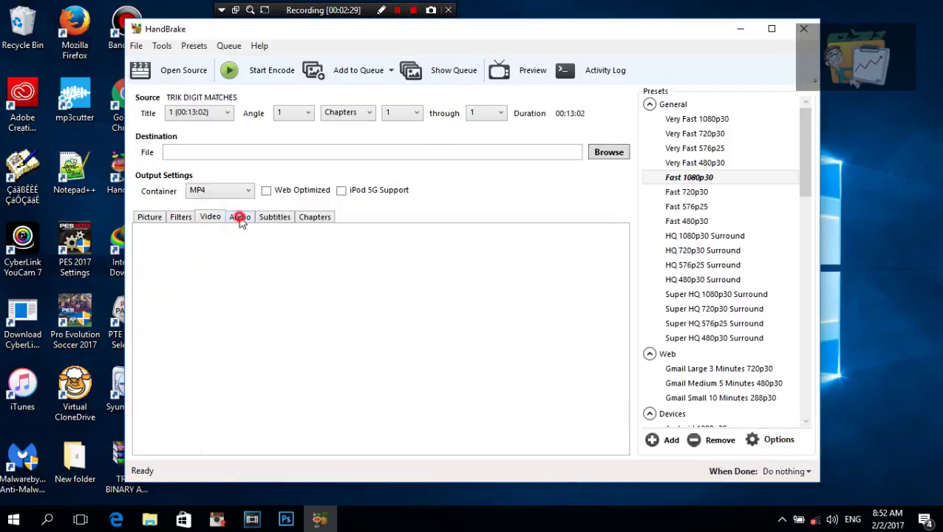
{"action": "left_click", "coordinate": [238, 218]}
{"action": "left_click", "coordinate": [272, 218]}
{"action": "left_click", "coordinate": [314, 218]}
{"action": "left_click", "coordinate": [269, 218]}
{"action": "left_click", "coordinate": [239, 218]}
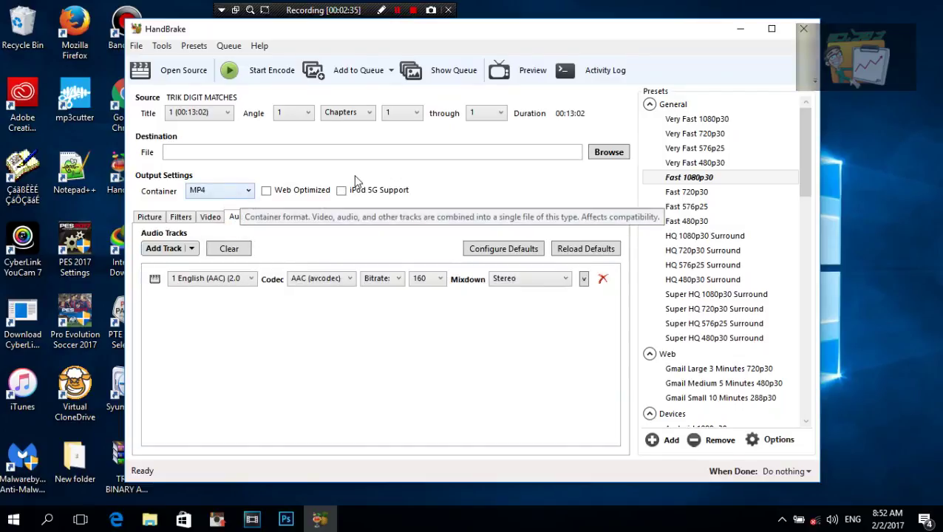
{"action": "left_click", "coordinate": [274, 216]}
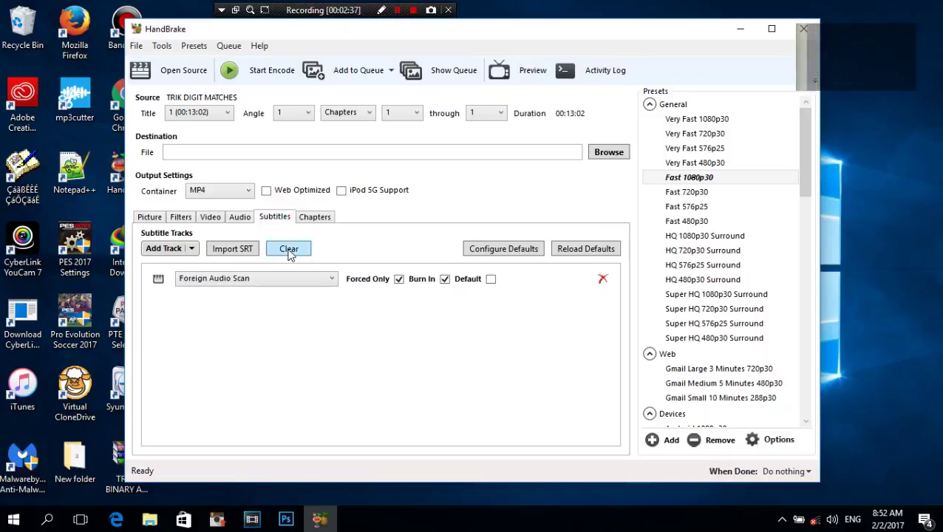
{"action": "left_click", "coordinate": [210, 218]}
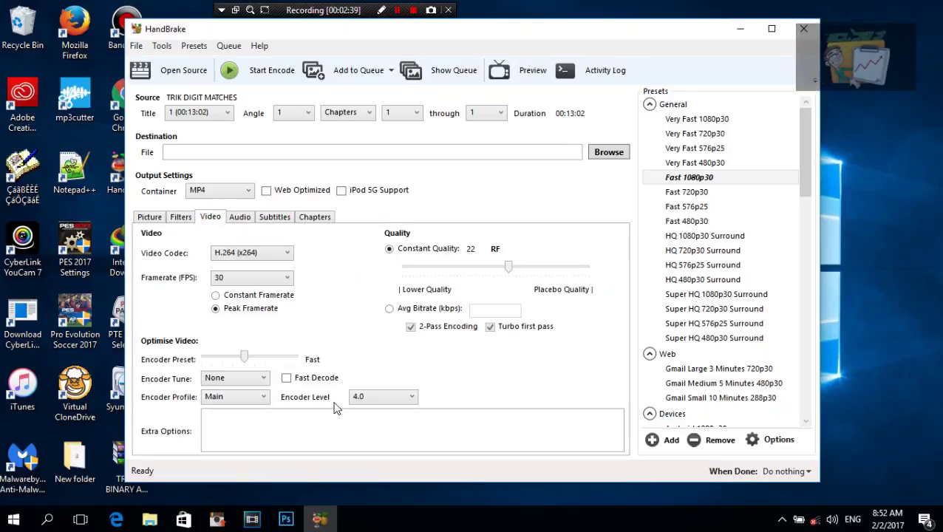
{"action": "left_click", "coordinate": [181, 217]}
{"action": "left_click", "coordinate": [150, 217]}
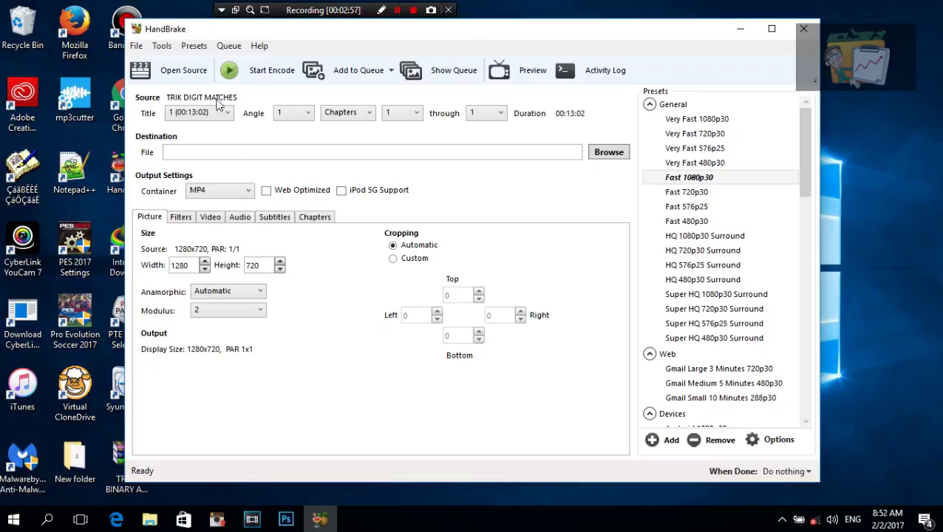
Set the output destination to an mp4 file named testing in the Videos folder and start the encode
{"action": "left_click", "coordinate": [609, 155]}
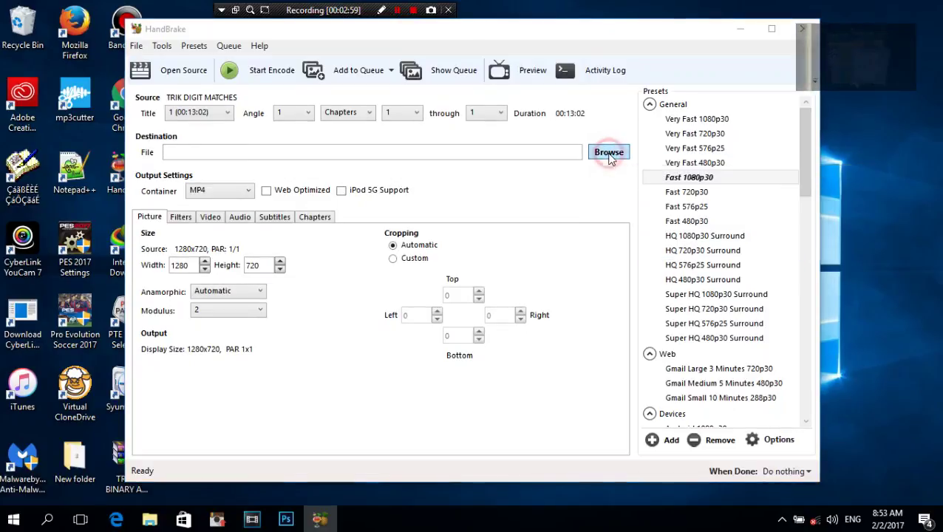
{"action": "left_click", "coordinate": [309, 54]}
{"action": "left_click_drag", "start_coordinate": [352, 64], "coordinate": [597, 61]}
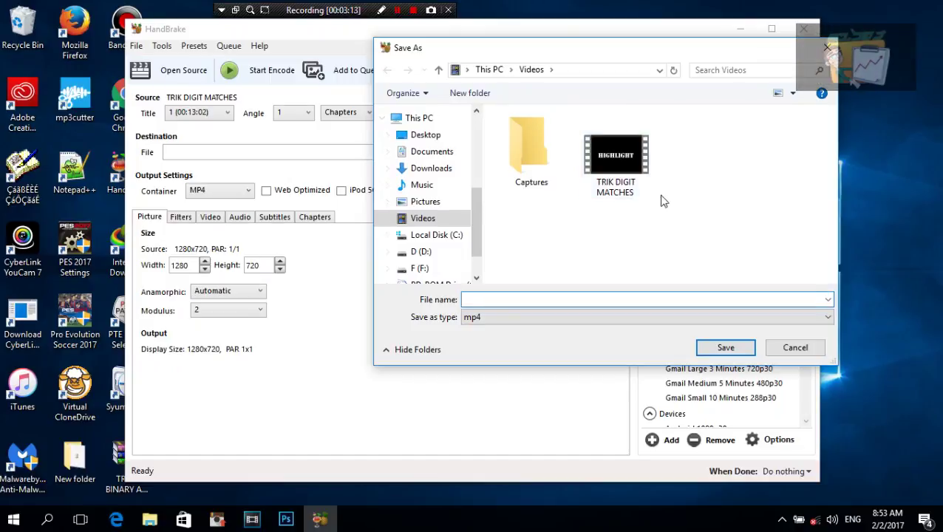
{"action": "left_click", "coordinate": [489, 297]}
{"action": "type", "text": "testing"}
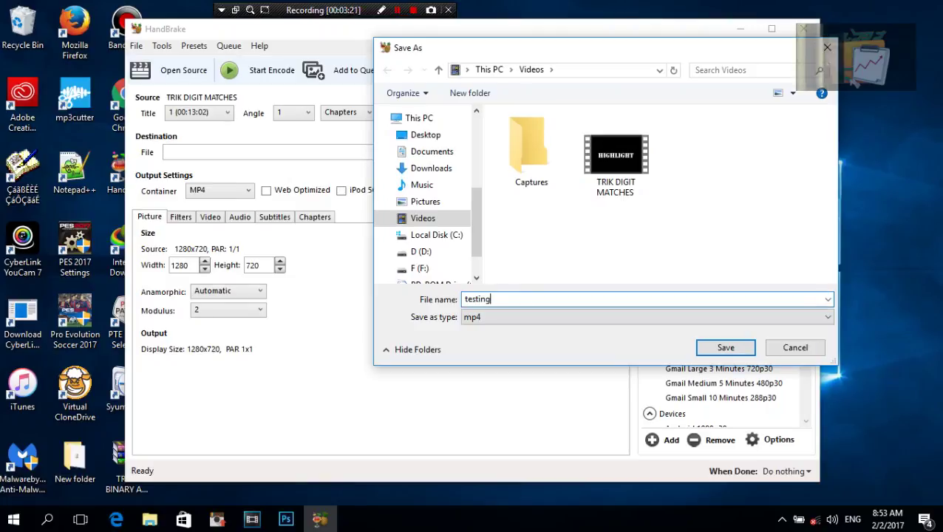
{"action": "left_click", "coordinate": [734, 352]}
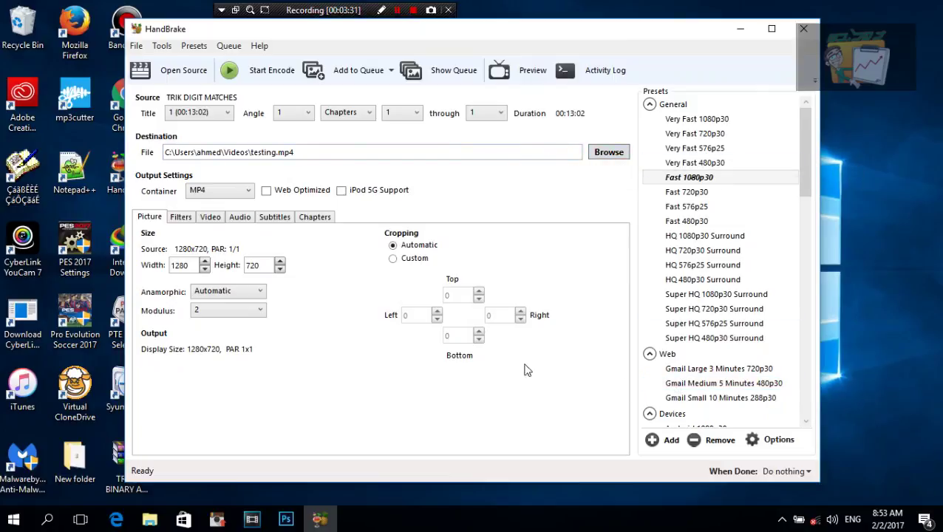
{"action": "left_click", "coordinate": [258, 77]}
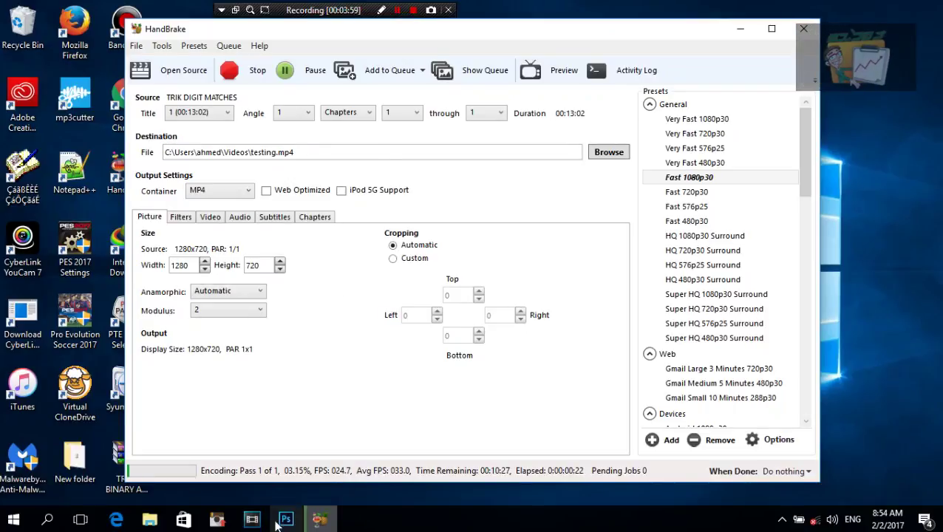
Switch to File Explorer, show the Videos folder and widen its window to view the source and output files
{"action": "left_click", "coordinate": [150, 521]}
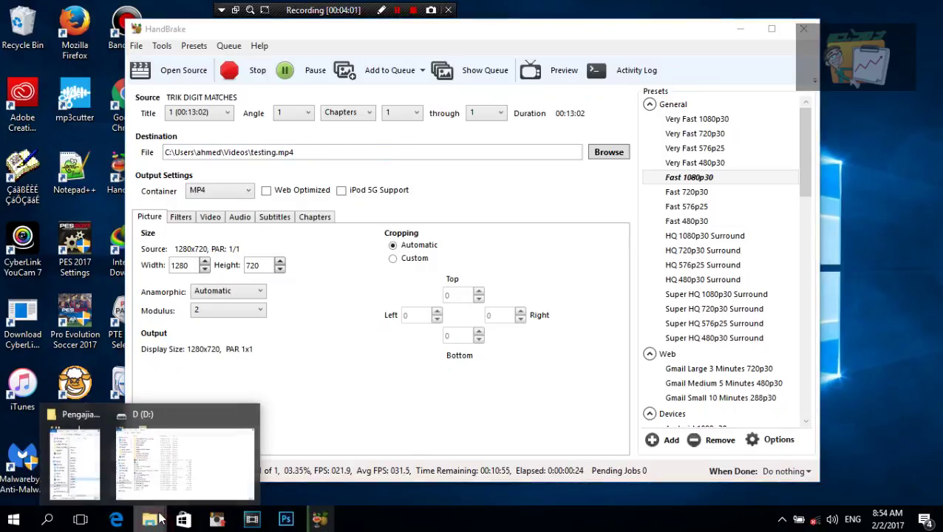
{"action": "mouse_move", "coordinate": [150, 425]}
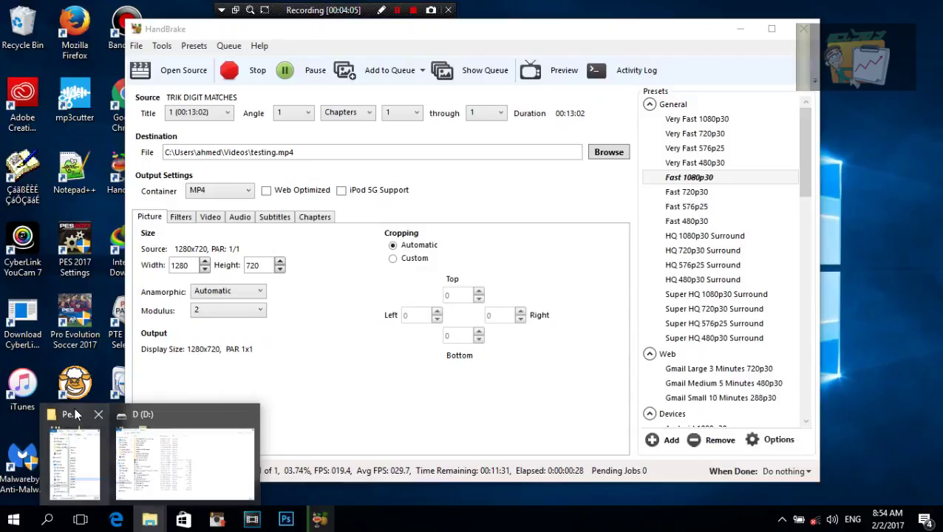
{"action": "left_click", "coordinate": [74, 461]}
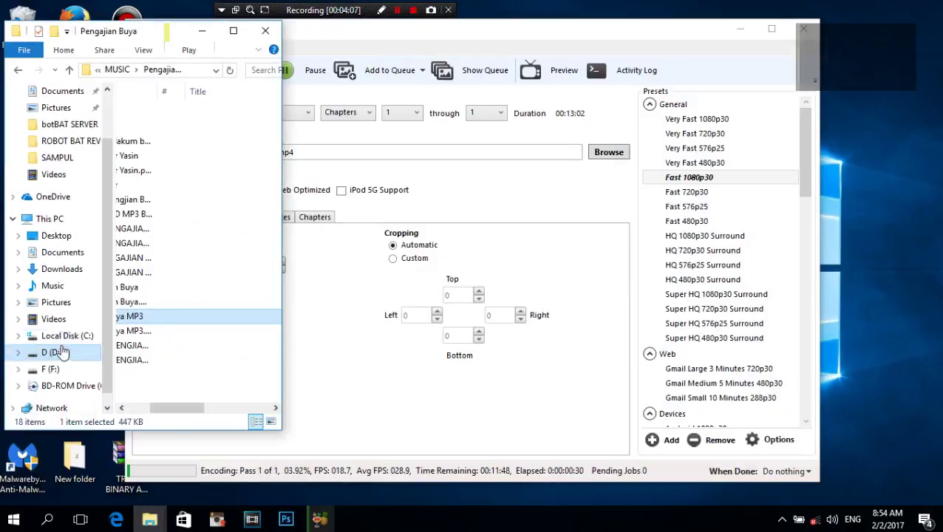
{"action": "left_click", "coordinate": [58, 321]}
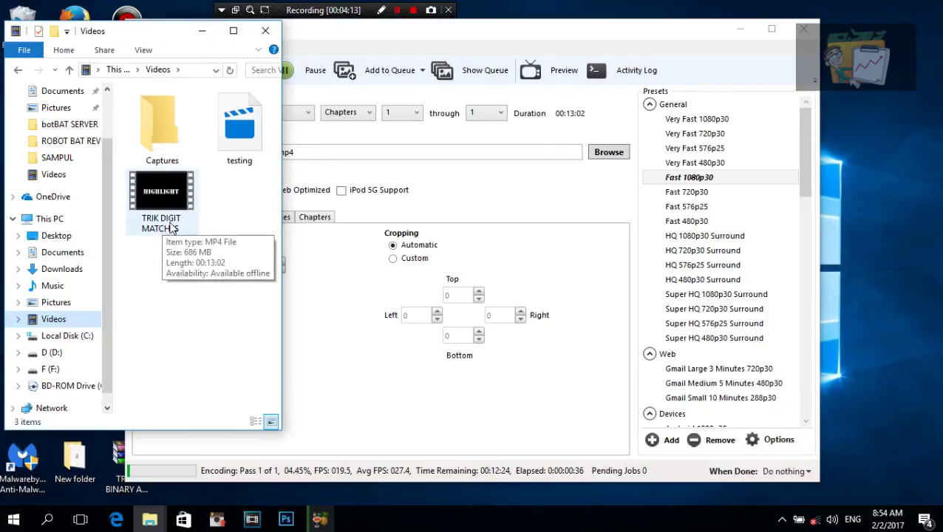
{"action": "left_click_drag", "start_coordinate": [282, 190], "coordinate": [415, 189]}
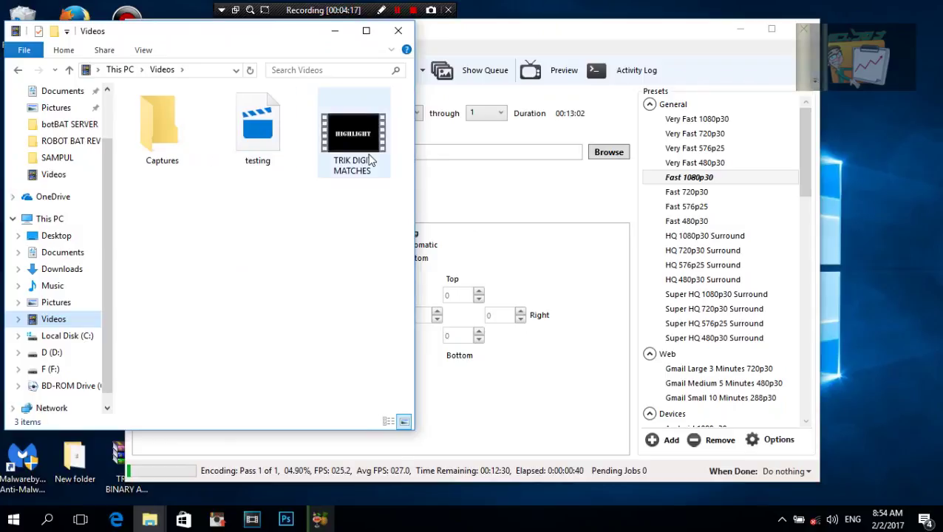
Play the original TRIK DIGIT MATCHES video to check its quality, then pause it and minimize the player
{"action": "left_click", "coordinate": [369, 160]}
{"action": "double_click", "coordinate": [369, 159]}
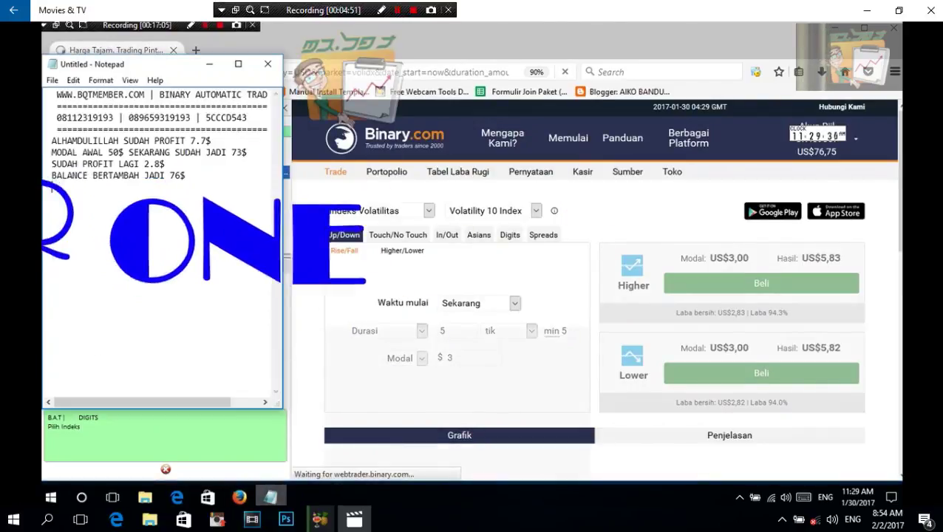
{"action": "mouse_move", "coordinate": [868, 245]}
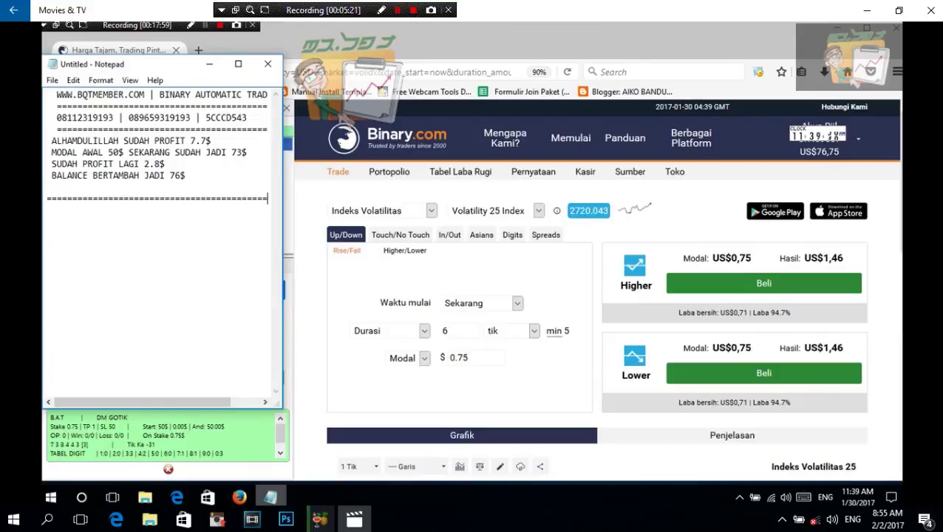
{"action": "mouse_move", "coordinate": [915, 55]}
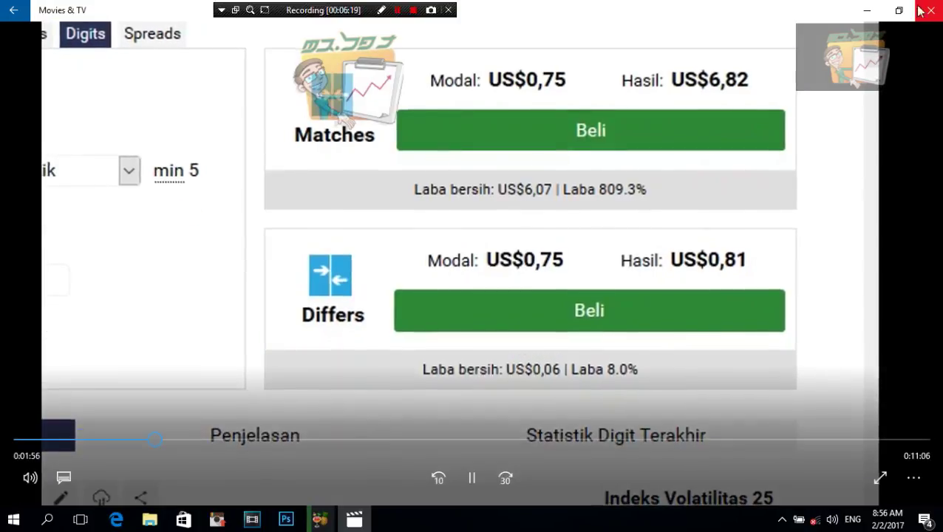
{"action": "left_click", "coordinate": [899, 10]}
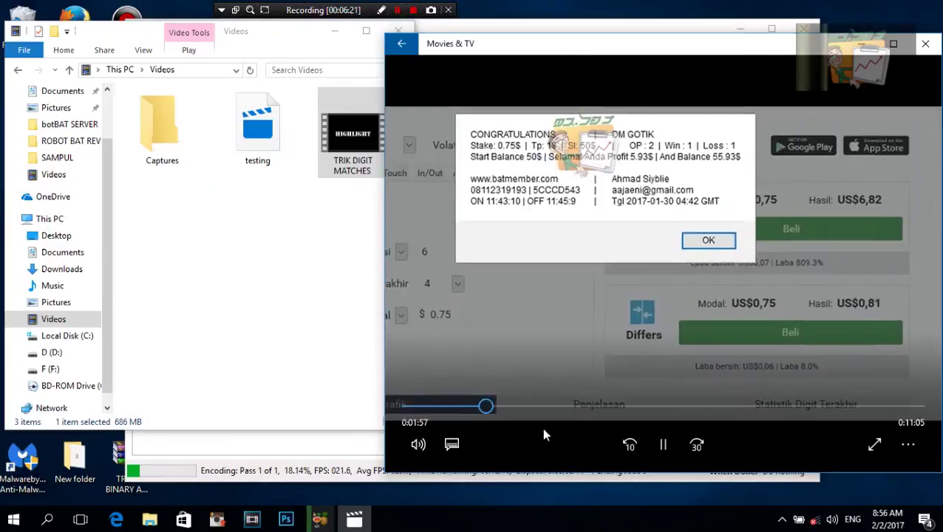
{"action": "left_click", "coordinate": [662, 447]}
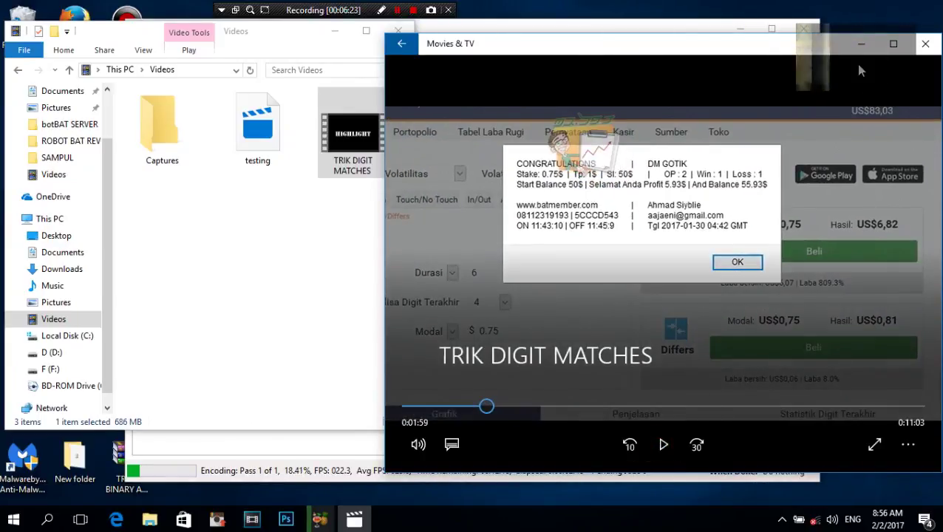
{"action": "left_click", "coordinate": [861, 45]}
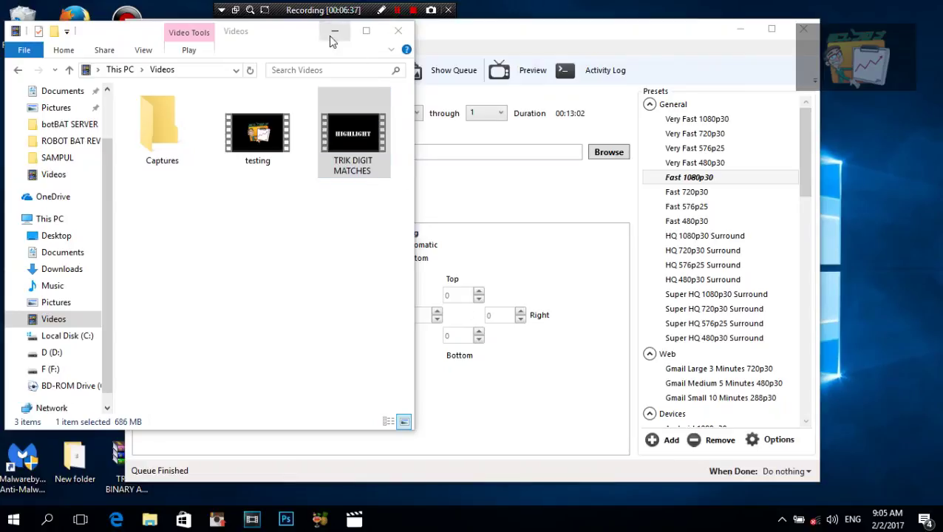
Bring the Videos folder back to the front and examine the file size of the encoded testing video
{"action": "left_click", "coordinate": [334, 33]}
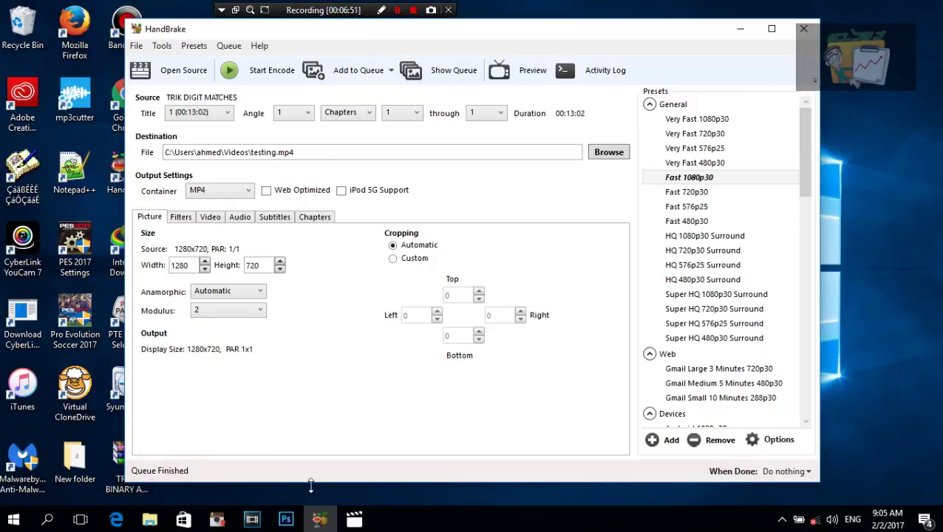
{"action": "left_click", "coordinate": [149, 519]}
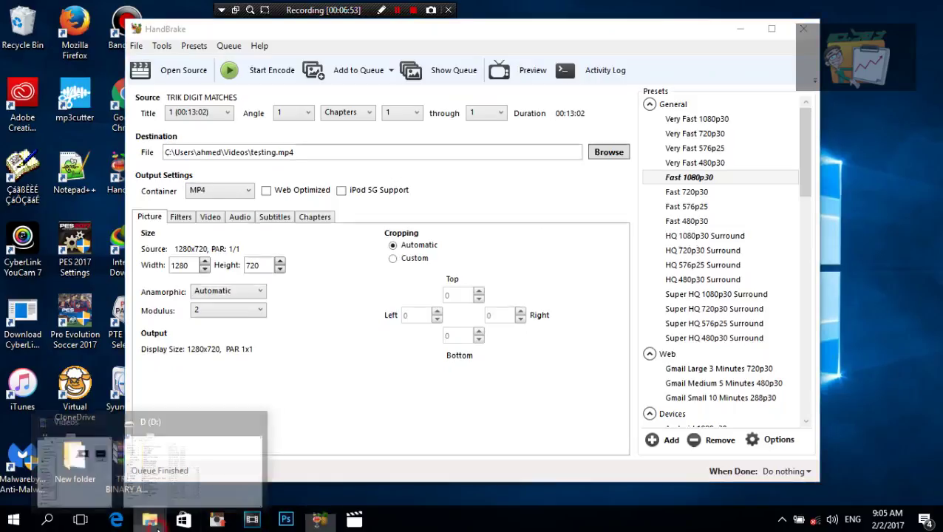
{"action": "left_click", "coordinate": [78, 429]}
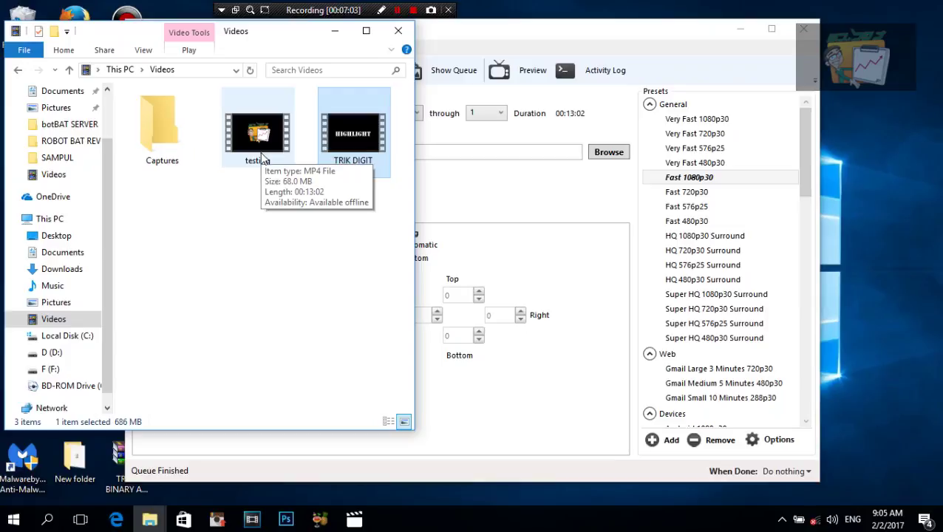
Play the original TRIK DIGIT MATCHES video again to check its picture quality, then pause it and close the player
{"action": "mouse_move", "coordinate": [371, 172]}
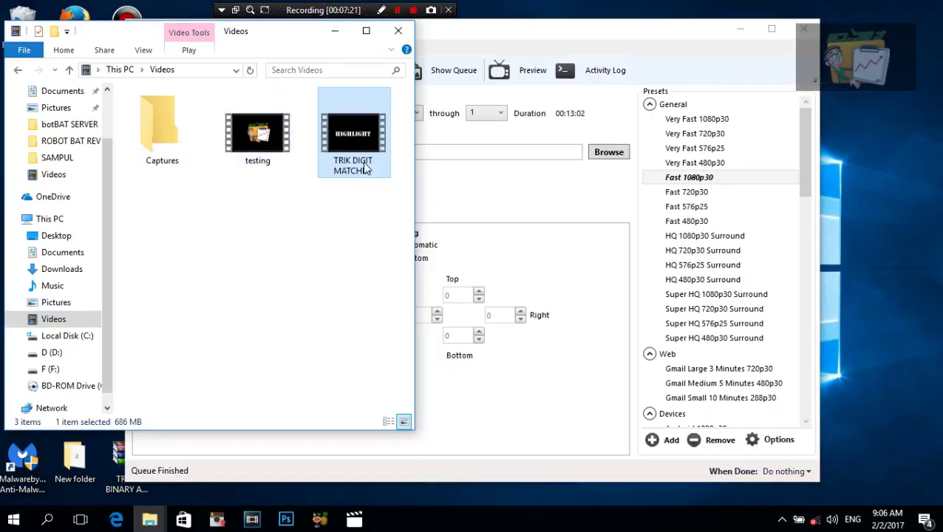
{"action": "double_click", "coordinate": [362, 173]}
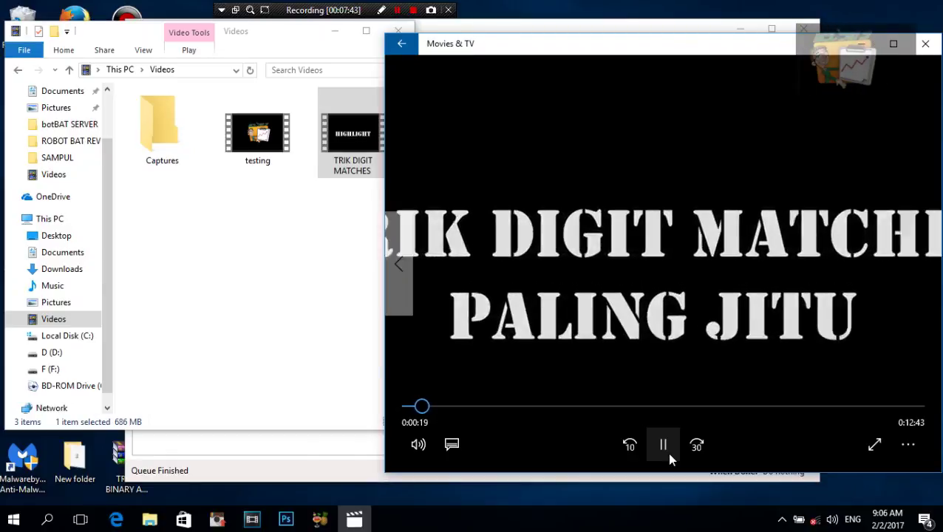
{"action": "left_click", "coordinate": [664, 446]}
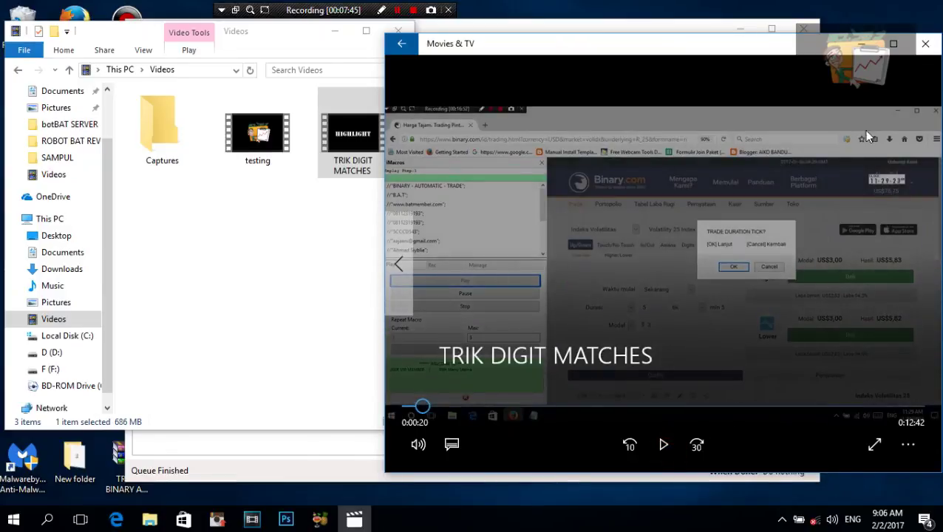
{"action": "left_click", "coordinate": [923, 46]}
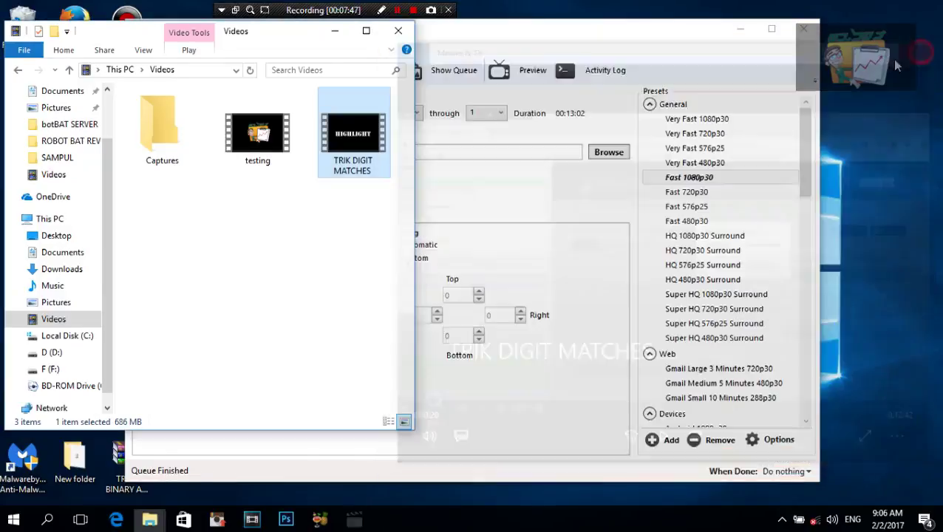
Play the encoded testing video to compare its quality with the original, then close the player and minimize the Videos folder
{"action": "double_click", "coordinate": [270, 156]}
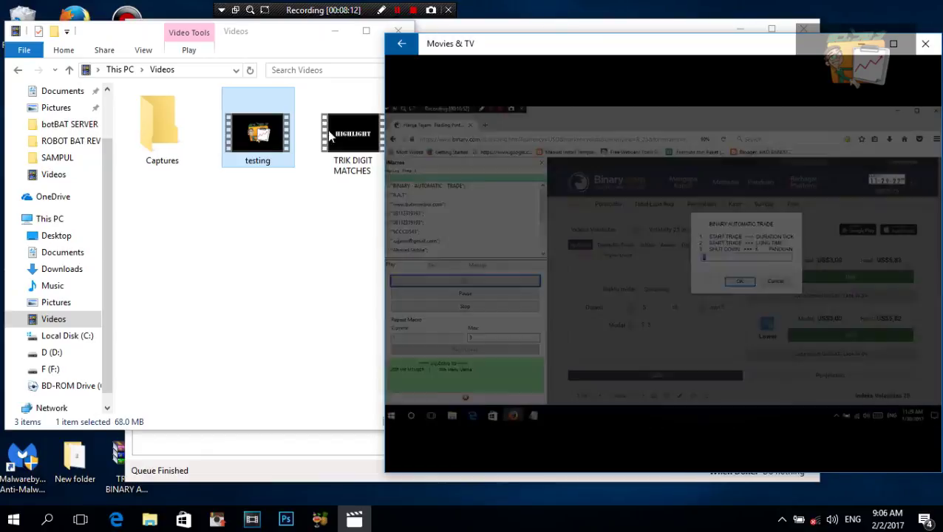
{"action": "left_click", "coordinate": [796, 9]}
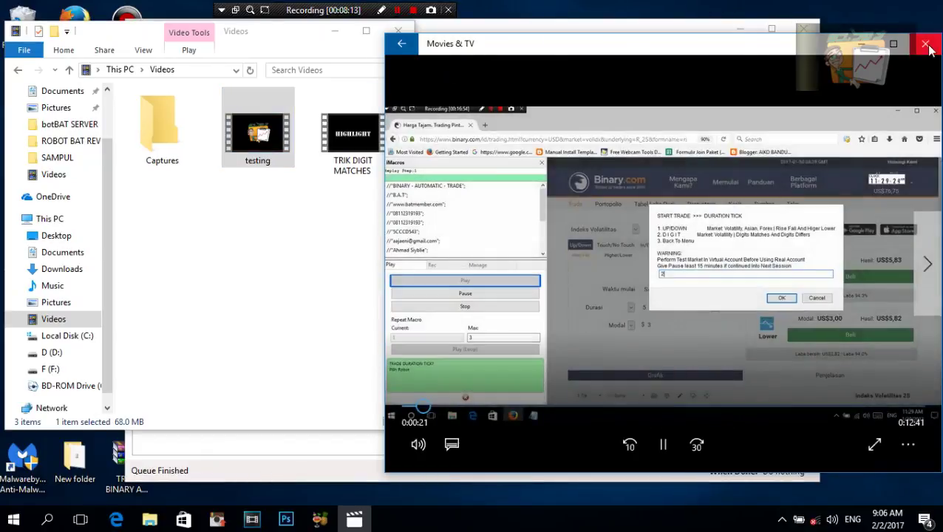
{"action": "left_click", "coordinate": [925, 44]}
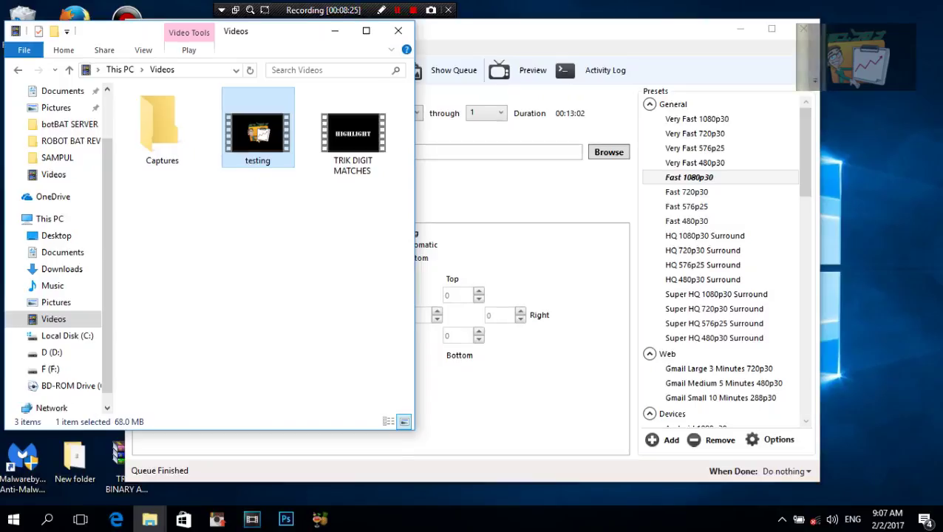
{"action": "left_click", "coordinate": [336, 30]}
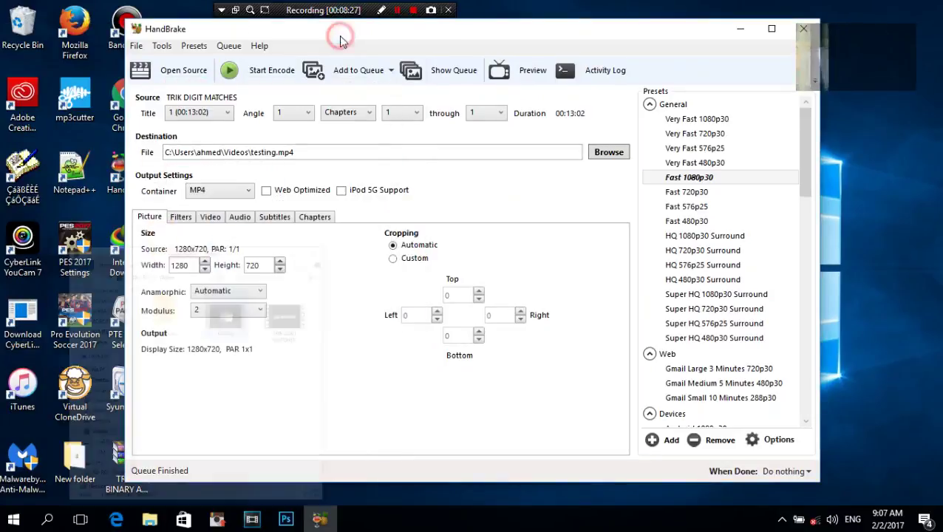